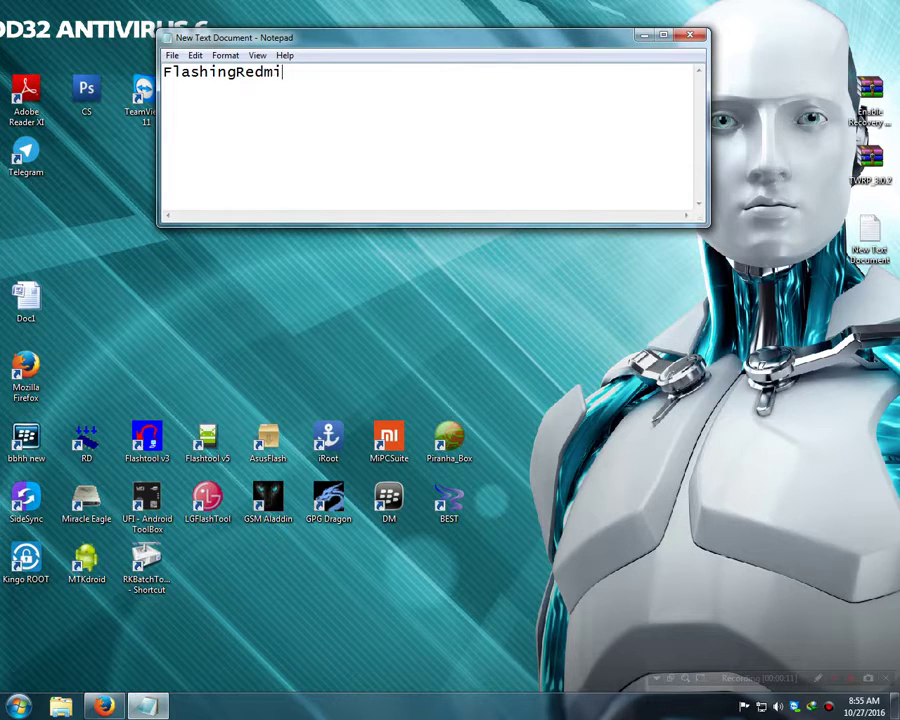
Complete the note's first line so it reads "Flashing Redmi 2 Fastboot by UFI".
{"action": "key", "text": "BackSpace"}
{"action": "key", "text": "BackSpace"}
{"action": "key", "text": "BackSpace"}
{"action": "key", "text": "BackSpace"}
{"action": "key", "text": "BackSpace"}
{"action": "type", "text": "Redmi 2 Fasr"}
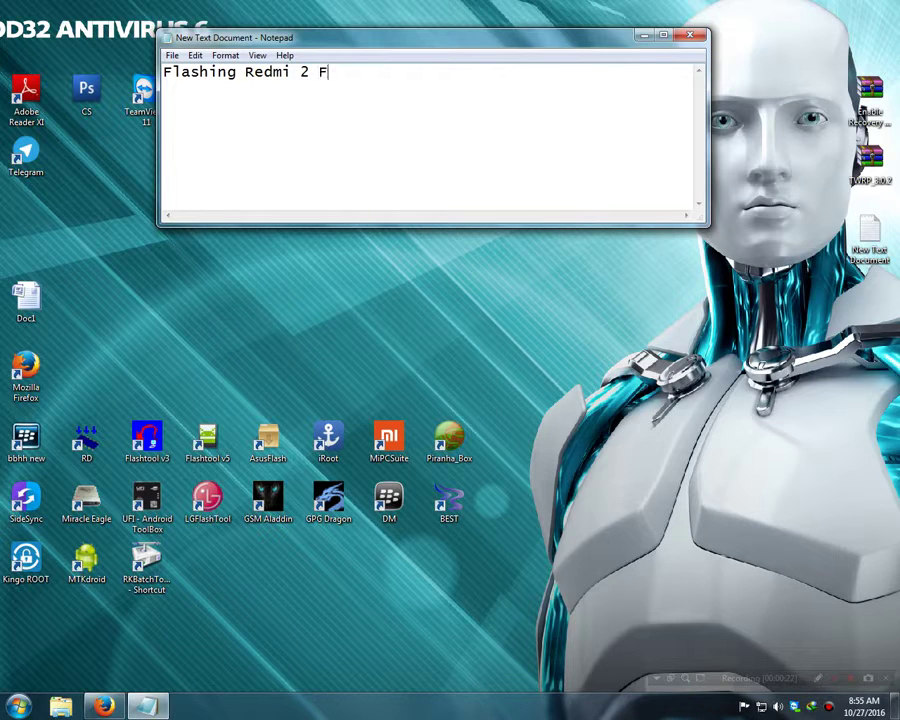
{"action": "key", "text": "BackSpace"}
{"action": "type", "text": "tboot byUFI"}
{"action": "key", "text": "BackSpace"}
{"action": "key", "text": "BackSpace"}
{"action": "key", "text": "BackSpace"}
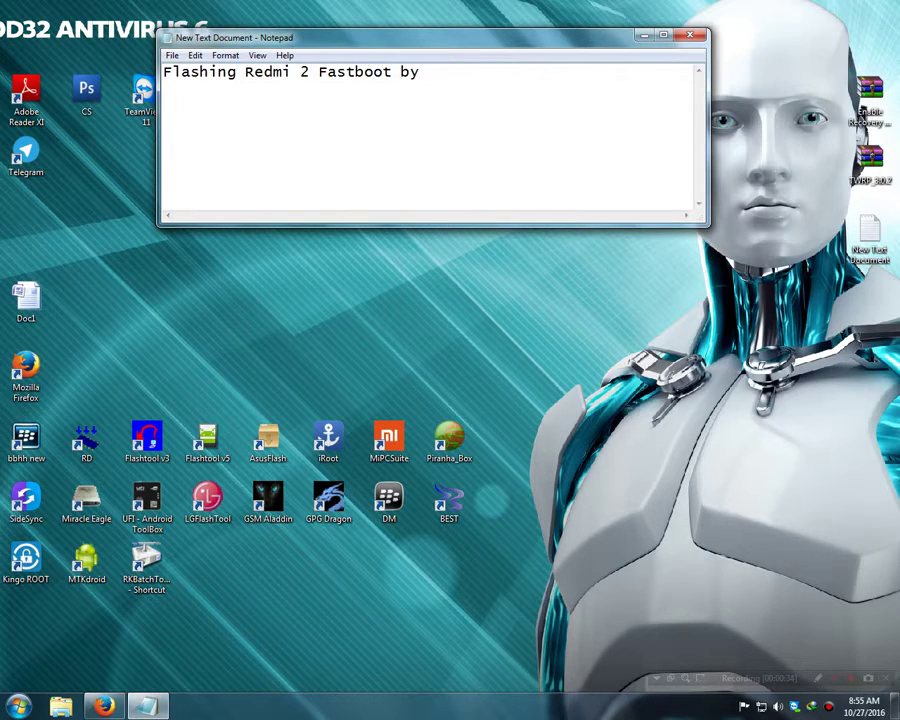
{"action": "type", "text": "UFI"}
Shorten the Notepad window, launch UFI Android ToolBox from the desktop, and place its window below the note.
{"action": "left_click_drag", "start_coordinate": [512, 227], "coordinate": [486, 150]}
{"action": "double_click", "coordinate": [146, 500]}
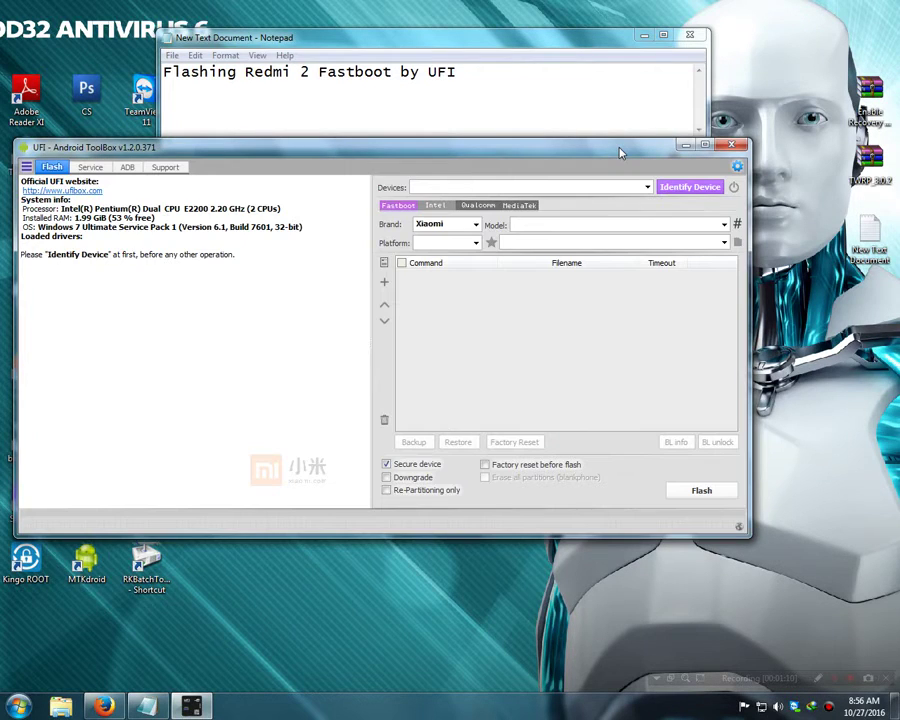
{"action": "left_click_drag", "start_coordinate": [503, 157], "coordinate": [541, 255]}
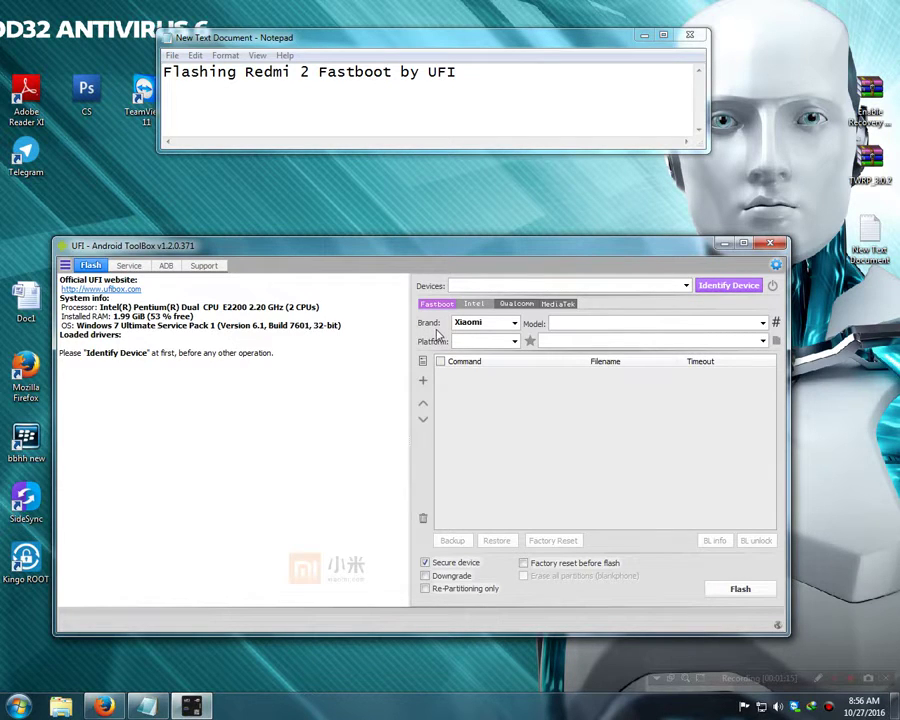
Add a second line to the Notepad note reading "Pastikan driver terinstal".
{"action": "left_click", "coordinate": [472, 78]}
{"action": "key", "text": "Return"}
{"action": "type", "text": "P"}
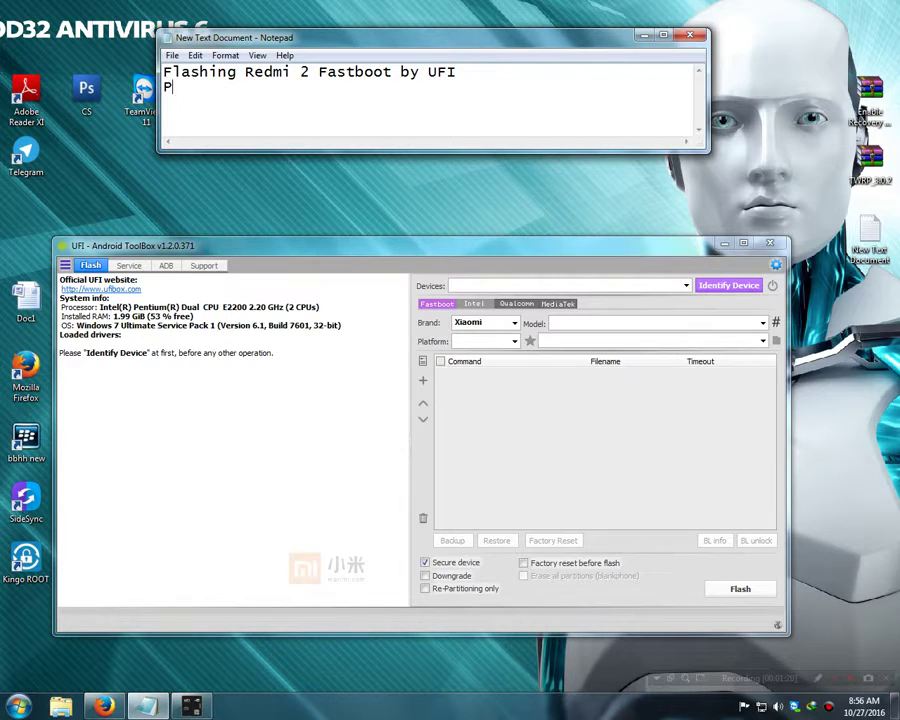
{"action": "type", "text": "astikandri"}
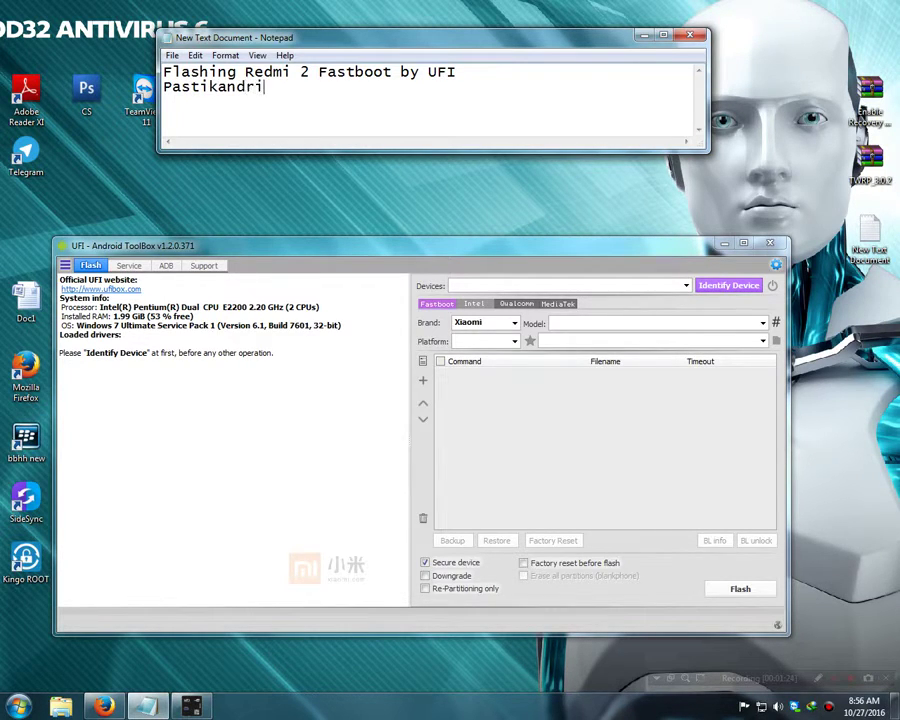
{"action": "type", "text": "vwr"}
{"action": "key", "text": "BackSpace"}
{"action": "key", "text": "BackSpace"}
{"action": "key", "text": "BackSpace"}
{"action": "key", "text": "BackSpace"}
{"action": "key", "text": "BackSpace"}
{"action": "key", "text": "BackSpace"}
{"action": "type", "text": "driver terinsr"}
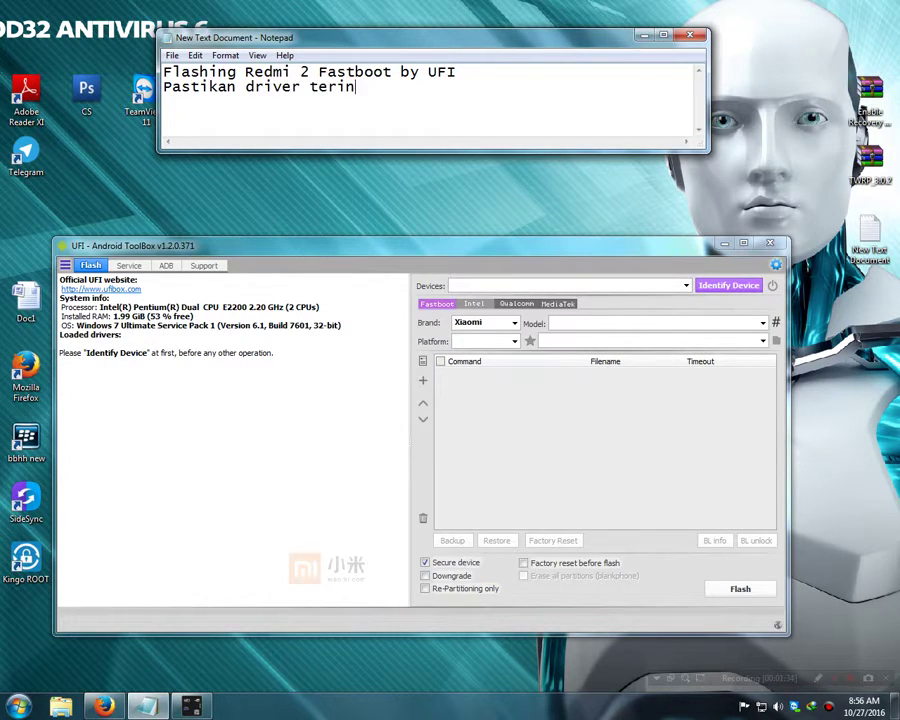
{"action": "key", "text": "BackSpace"}
{"action": "key", "text": "BackSpace"}
{"action": "key", "text": "BackSpace"}
{"action": "type", "text": "nstal"}
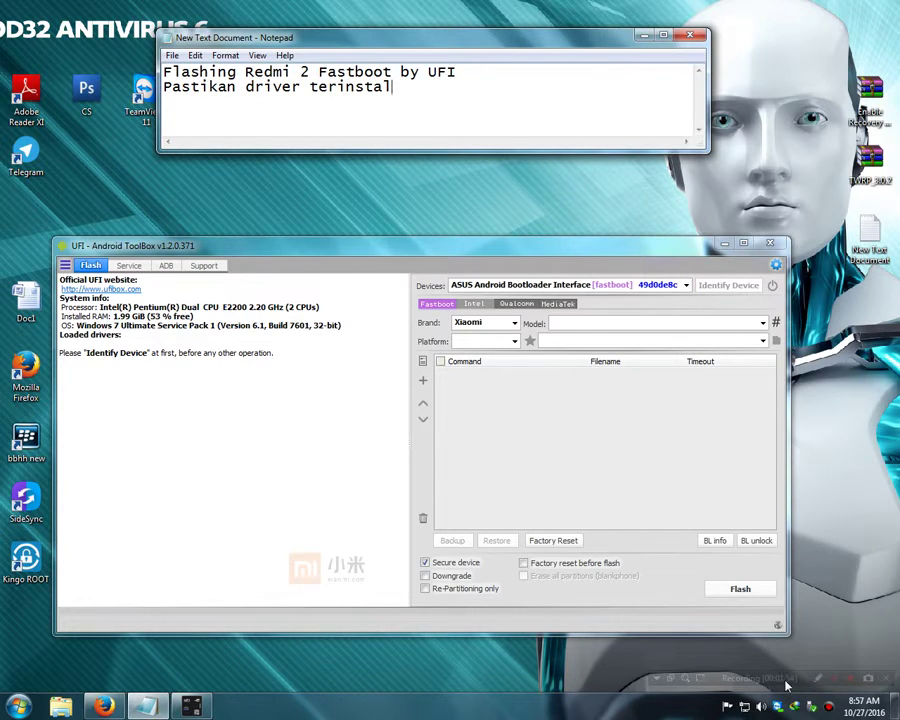
Outline the detected fastboot device with a blue on-screen rectangle and leave drawing mode.
{"action": "left_click", "coordinate": [817, 679]}
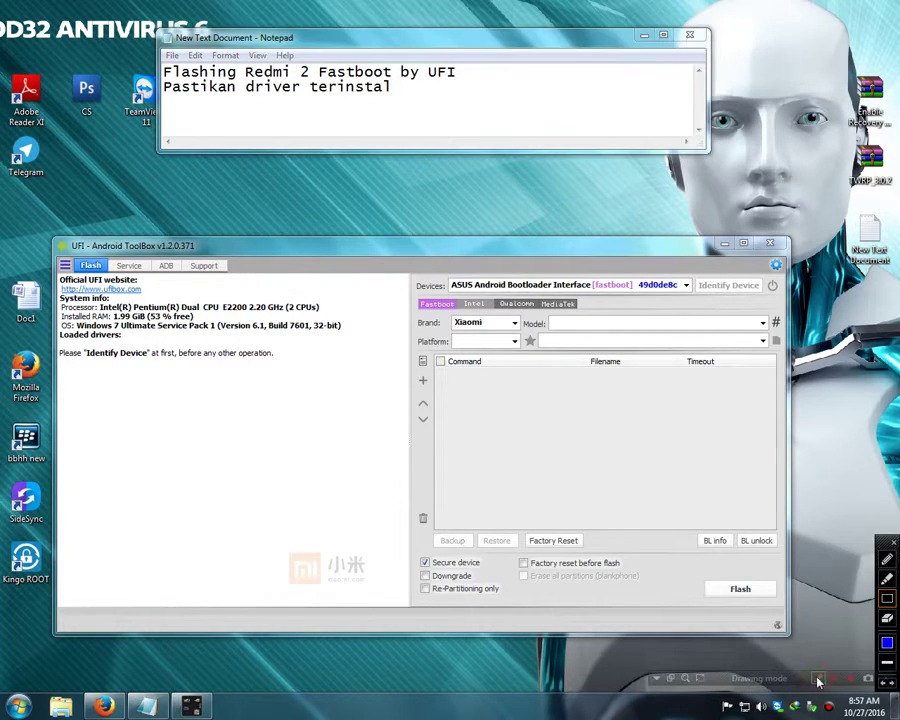
{"action": "left_click_drag", "start_coordinate": [421, 249], "coordinate": [703, 313]}
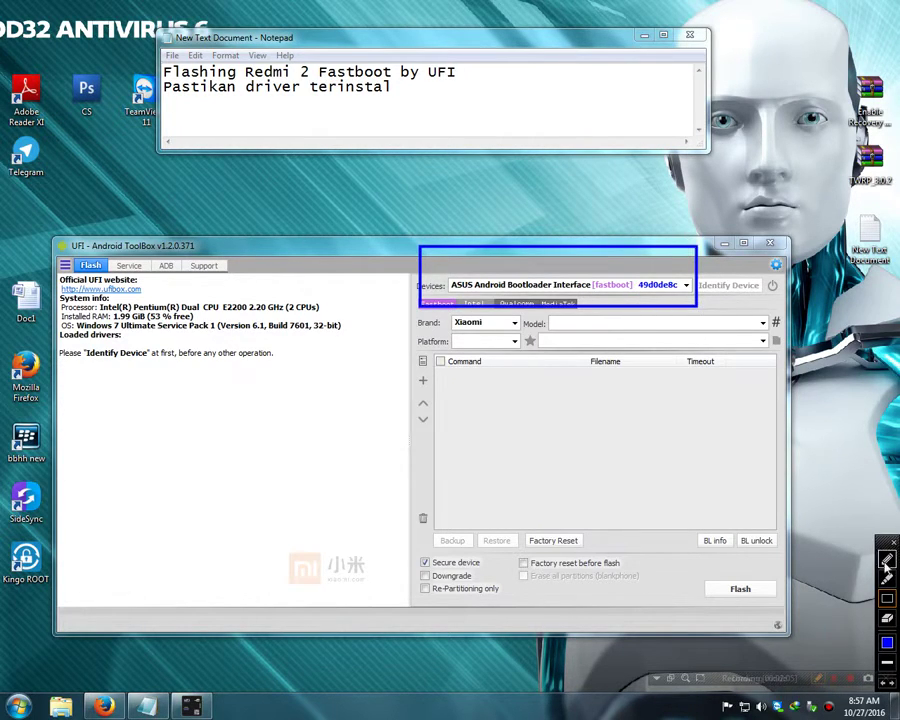
{"action": "key", "text": "Escape"}
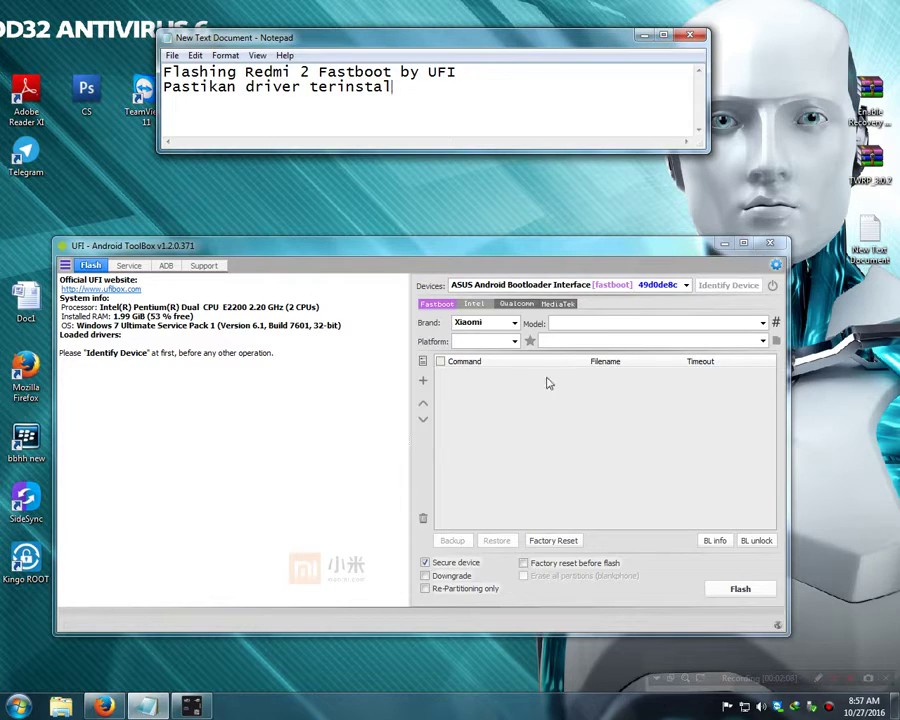
Choose the Qualcomm platform, the Redmi 2 Prime(wt88047_pro) model, and the wt88047_global_images_V7.1.1.0.KHJMICK flash_all package in UFI Android ToolBox.
{"action": "left_click", "coordinate": [515, 342]}
{"action": "left_click", "coordinate": [508, 364]}
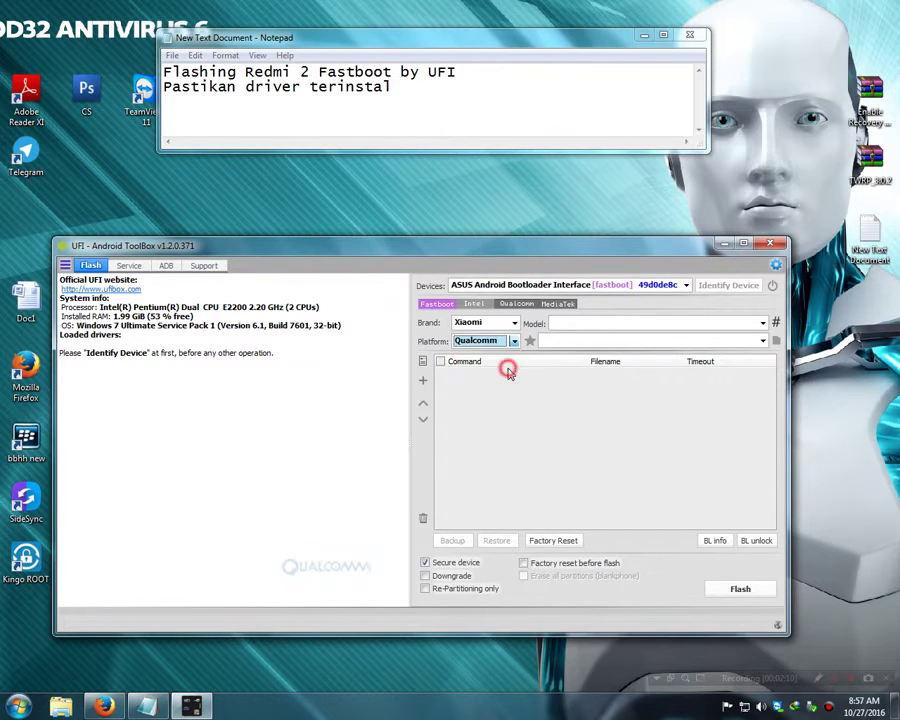
{"action": "left_click", "coordinate": [762, 323]}
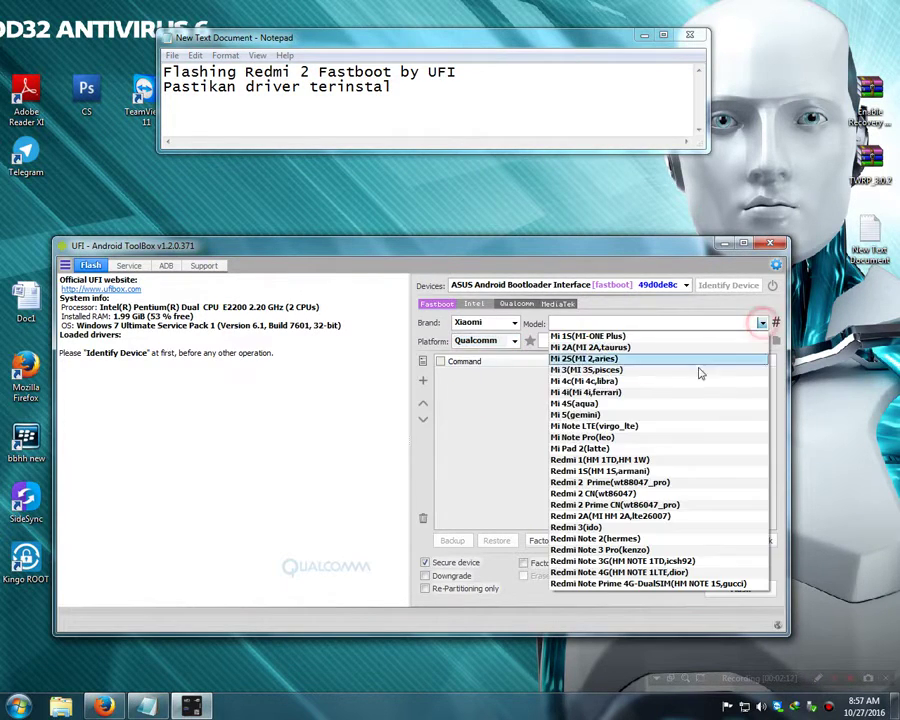
{"action": "left_click", "coordinate": [609, 482]}
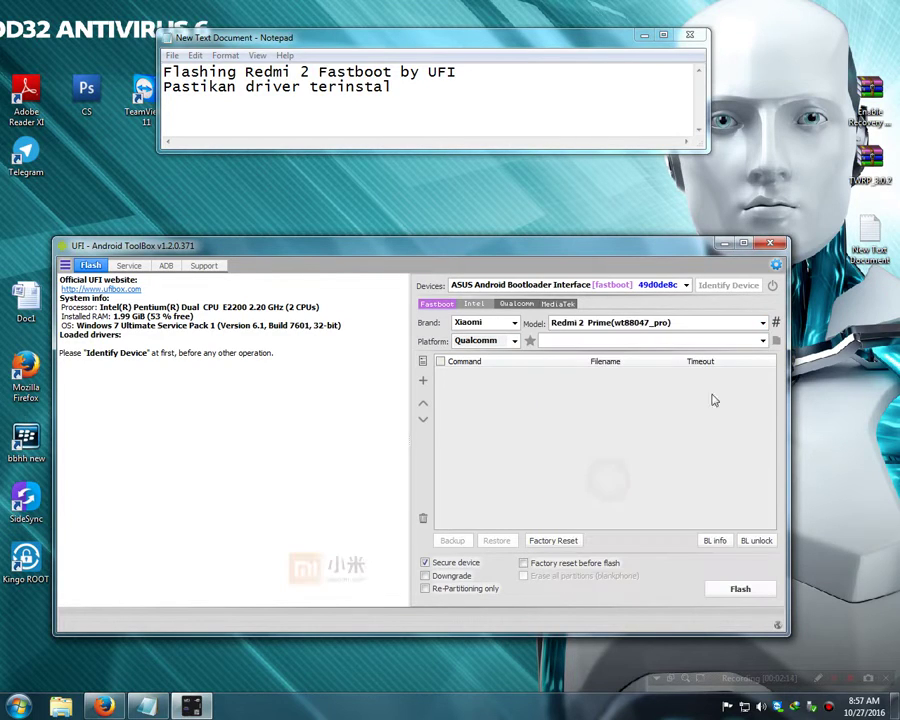
{"action": "left_click", "coordinate": [762, 341]}
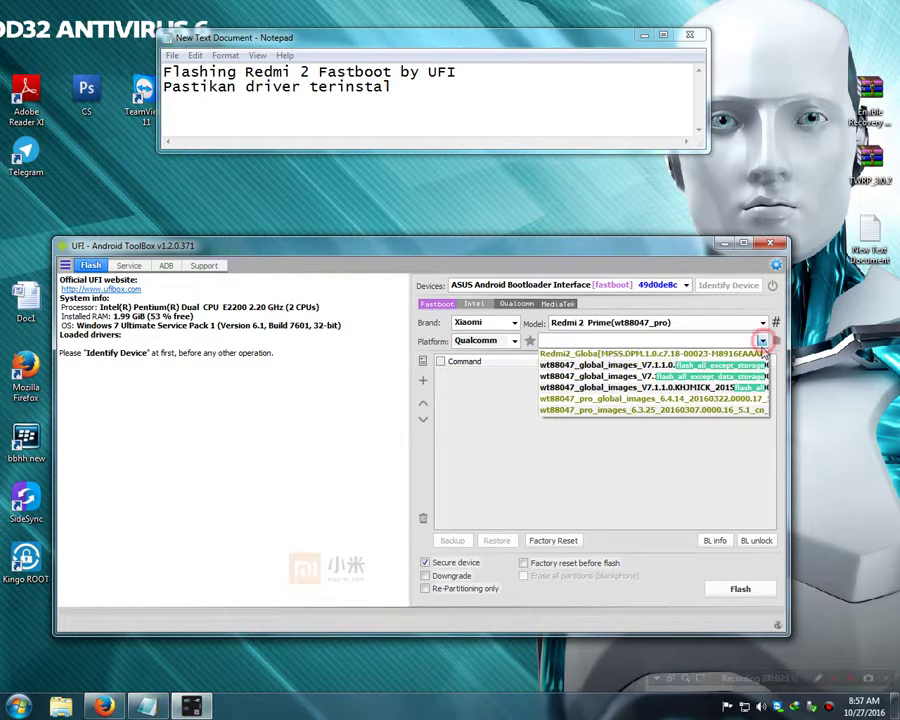
{"action": "left_click", "coordinate": [727, 388]}
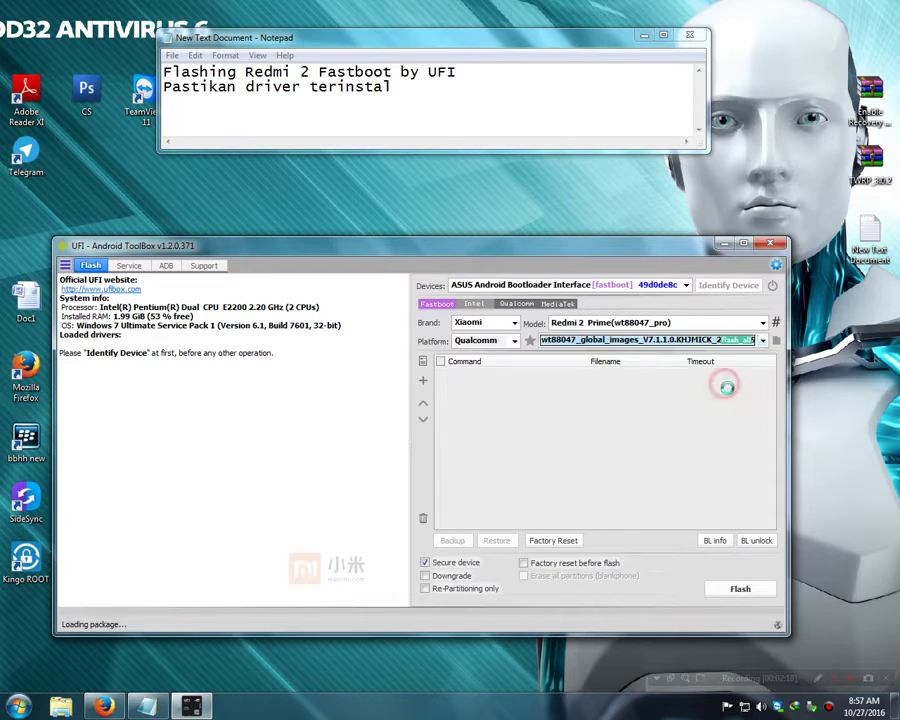
Outline the device, brand and platform, model and package, and Flash areas with red on-screen rectangles, and leave drawing mode.
{"action": "left_click", "coordinate": [822, 681]}
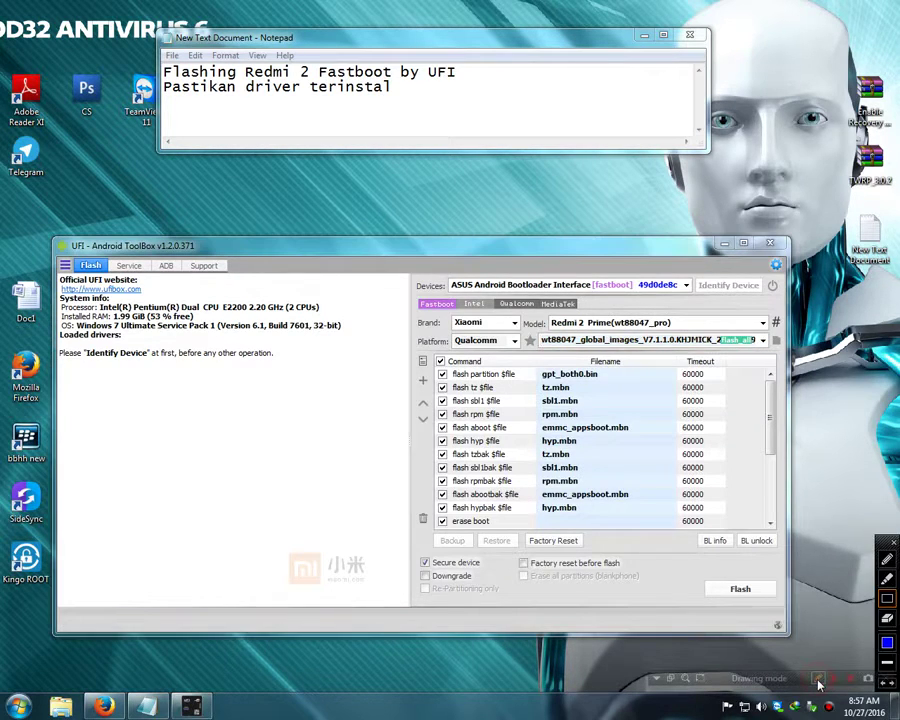
{"action": "left_click", "coordinate": [887, 642]}
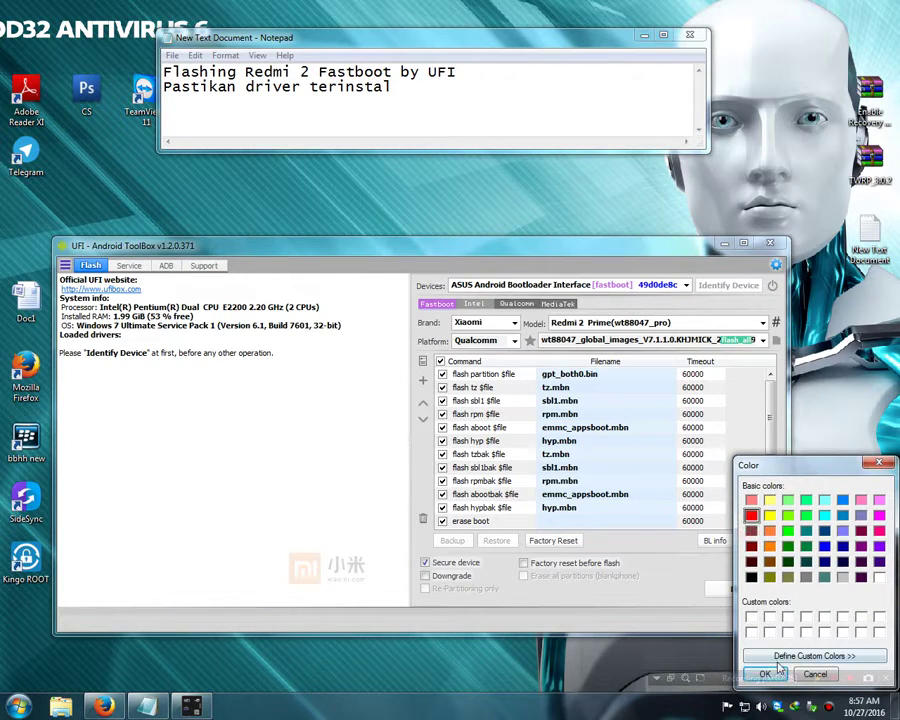
{"action": "key", "text": "Return"}
{"action": "mouse_move", "coordinate": [434, 263]}
{"action": "left_mouse_down"}
{"action": "mouse_move", "coordinate": [471, 293]}
{"action": "mouse_move", "coordinate": [700, 303]}
{"action": "left_mouse_up"}
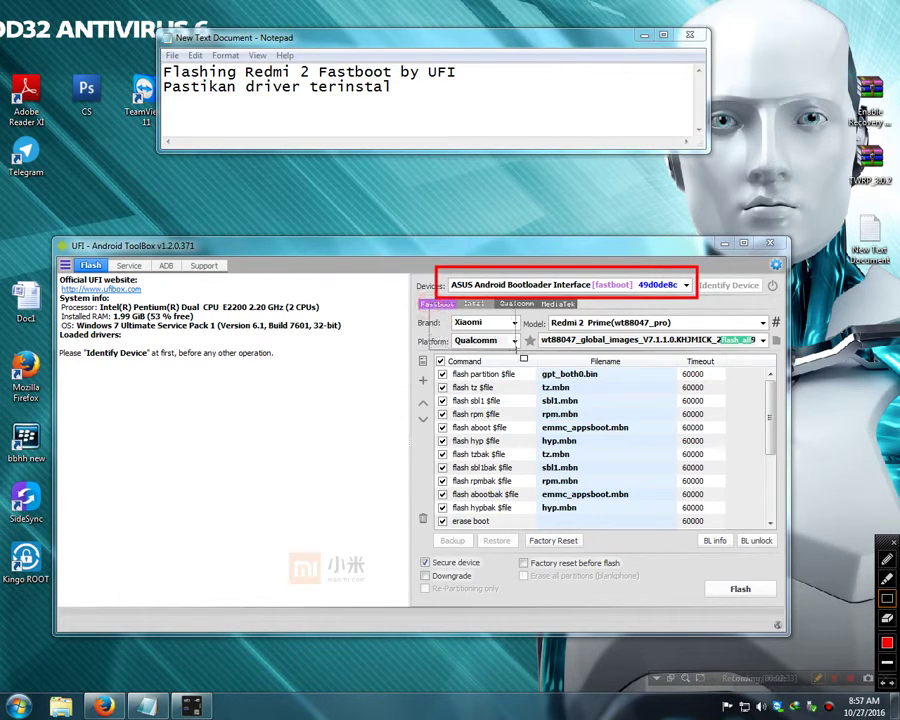
{"action": "left_click_drag", "start_coordinate": [430, 313], "coordinate": [523, 350]}
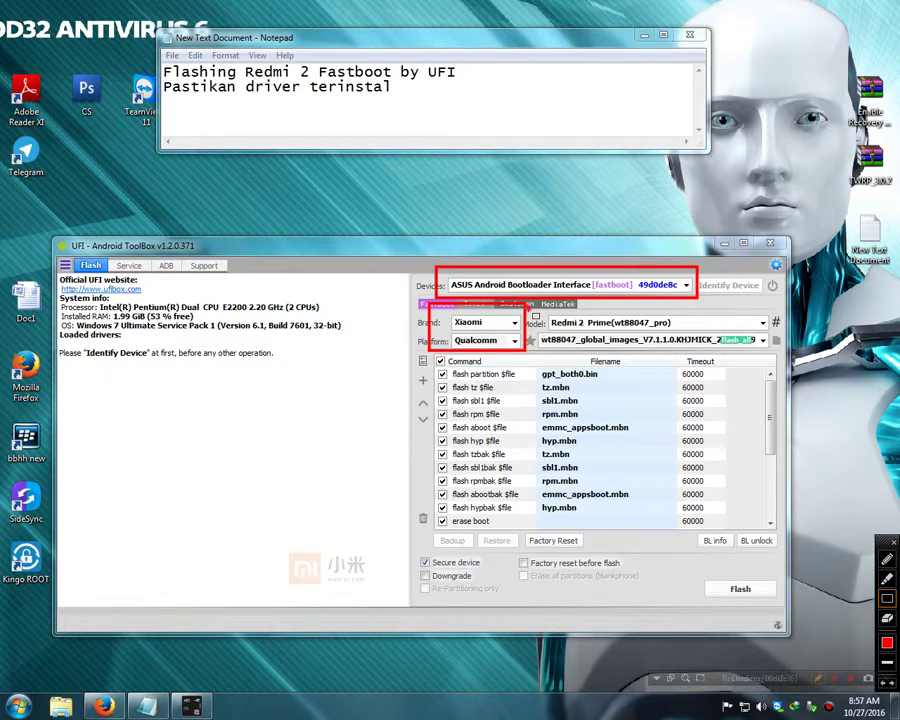
{"action": "mouse_move", "coordinate": [528, 307]}
{"action": "left_mouse_down"}
{"action": "mouse_move", "coordinate": [781, 347]}
{"action": "mouse_move", "coordinate": [777, 356]}
{"action": "left_mouse_up"}
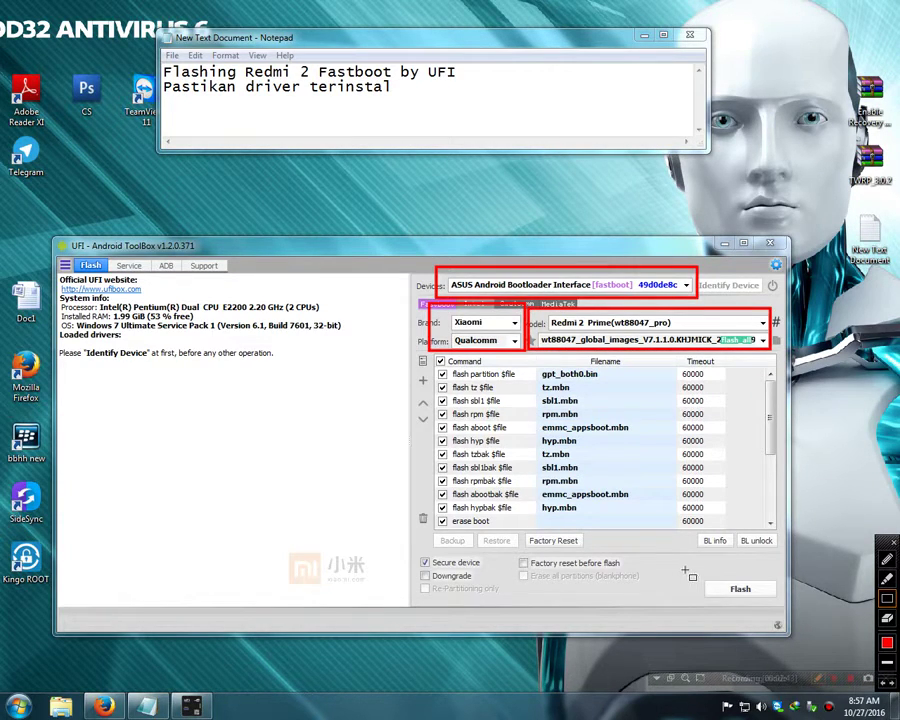
{"action": "mouse_move", "coordinate": [687, 569]}
{"action": "left_mouse_down"}
{"action": "mouse_move", "coordinate": [705, 590]}
{"action": "mouse_move", "coordinate": [762, 611]}
{"action": "mouse_move", "coordinate": [783, 605]}
{"action": "left_mouse_up"}
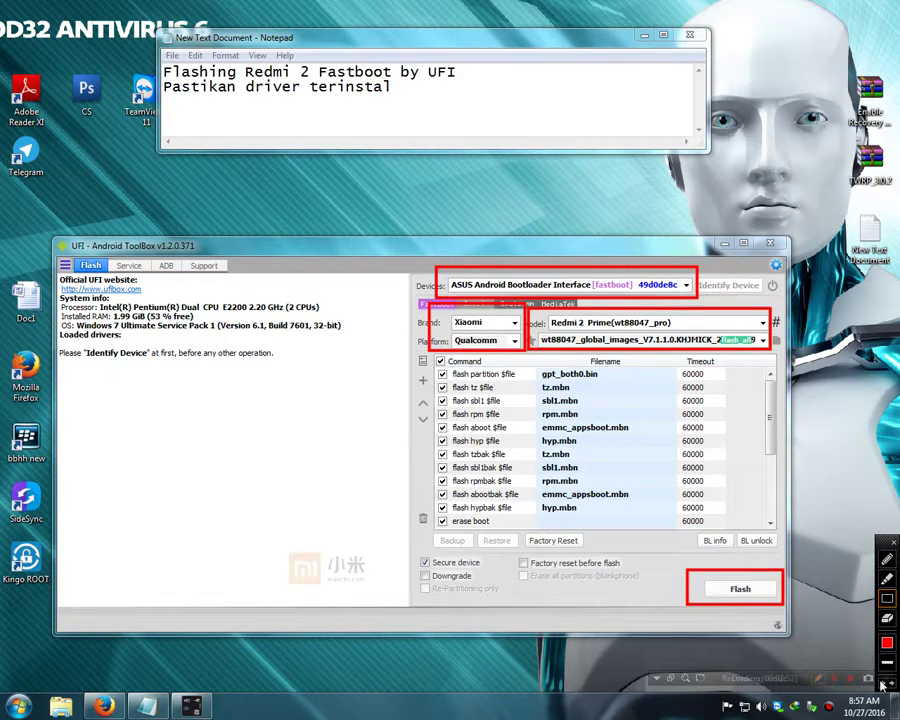
{"action": "key", "text": "Escape"}
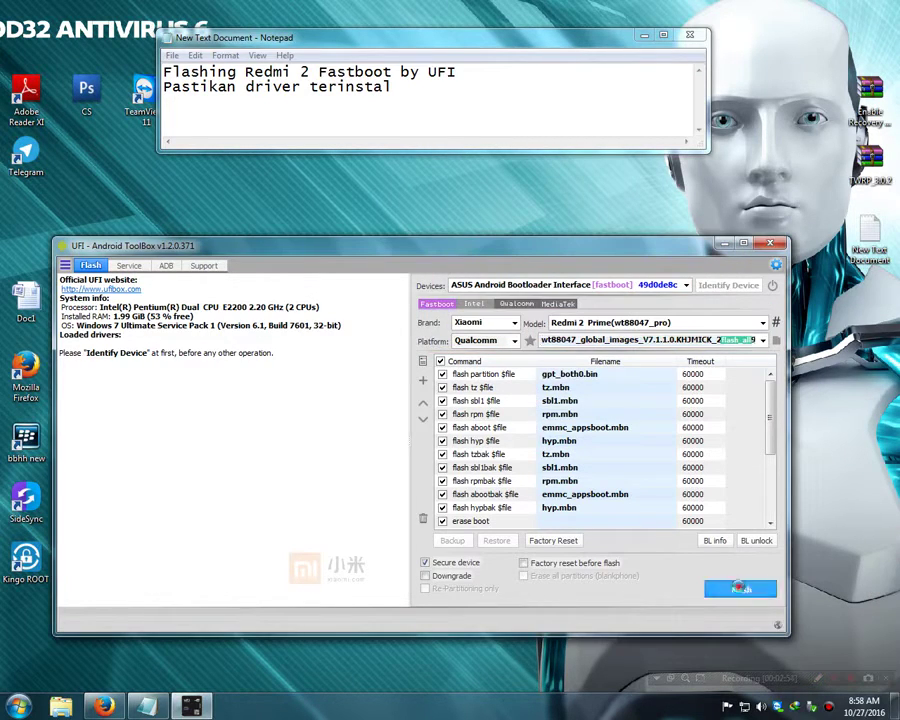
Flash the loaded firmware package to the connected phone and shift the UFI window slightly.
{"action": "left_click", "coordinate": [740, 589]}
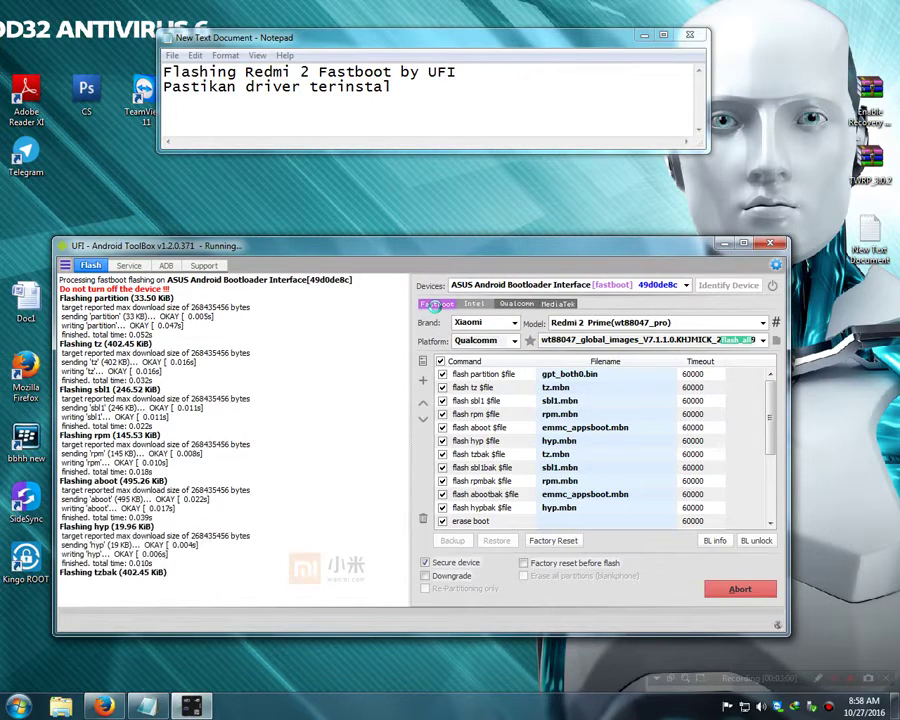
{"action": "left_click_drag", "start_coordinate": [367, 253], "coordinate": [410, 278]}
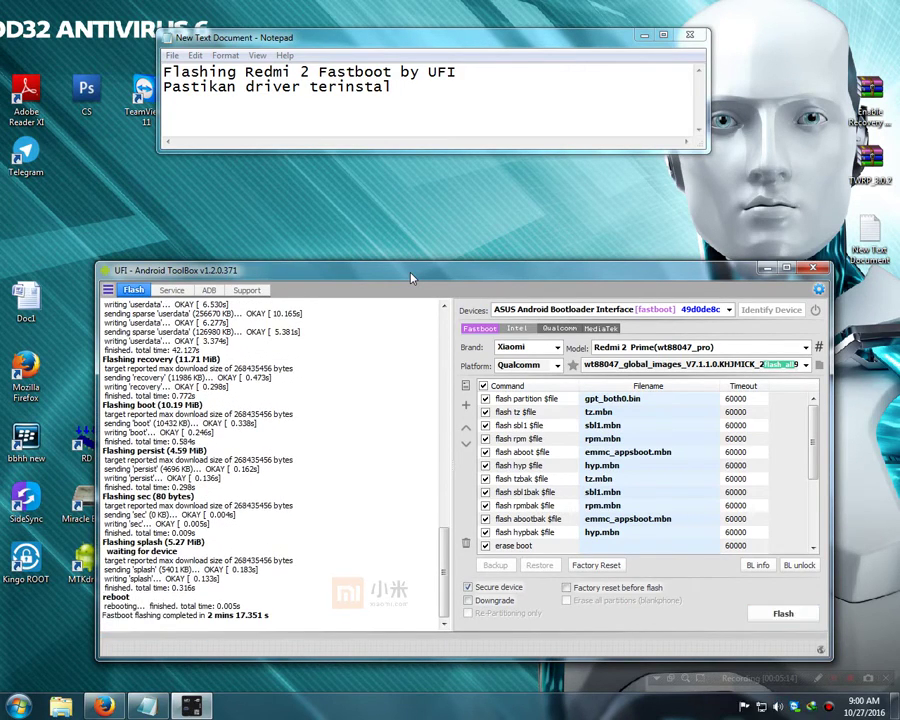
Add the line "Proses flashing selesai , Redmi 2 restart otomatis" to the Notepad note, below two blank lines.
{"action": "left_click", "coordinate": [401, 88]}
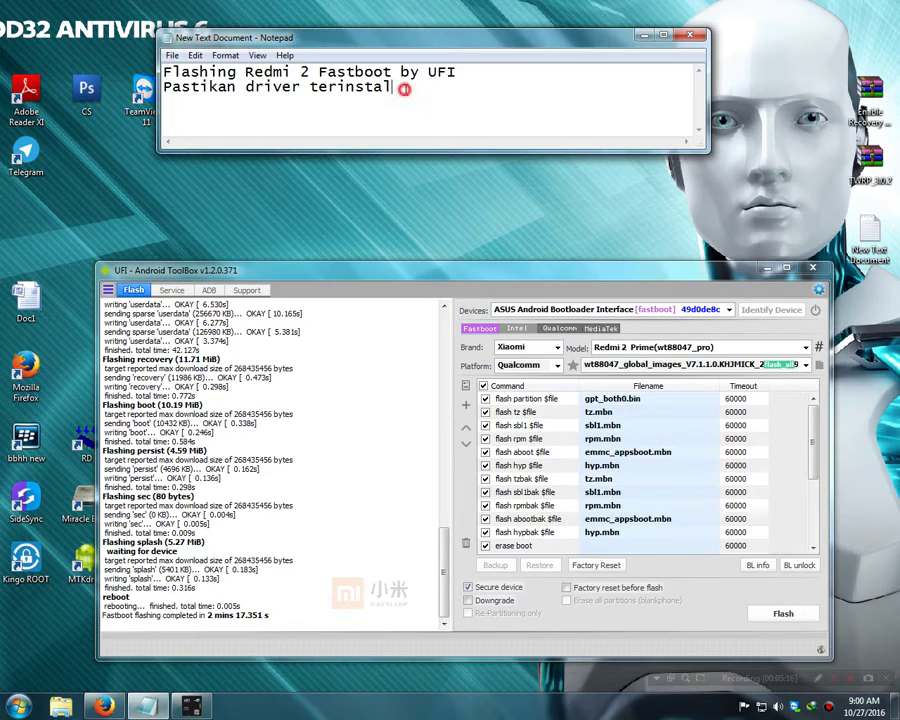
{"action": "key", "text": "Return"}
{"action": "key", "text": "Return"}
{"action": "key", "text": "Return"}
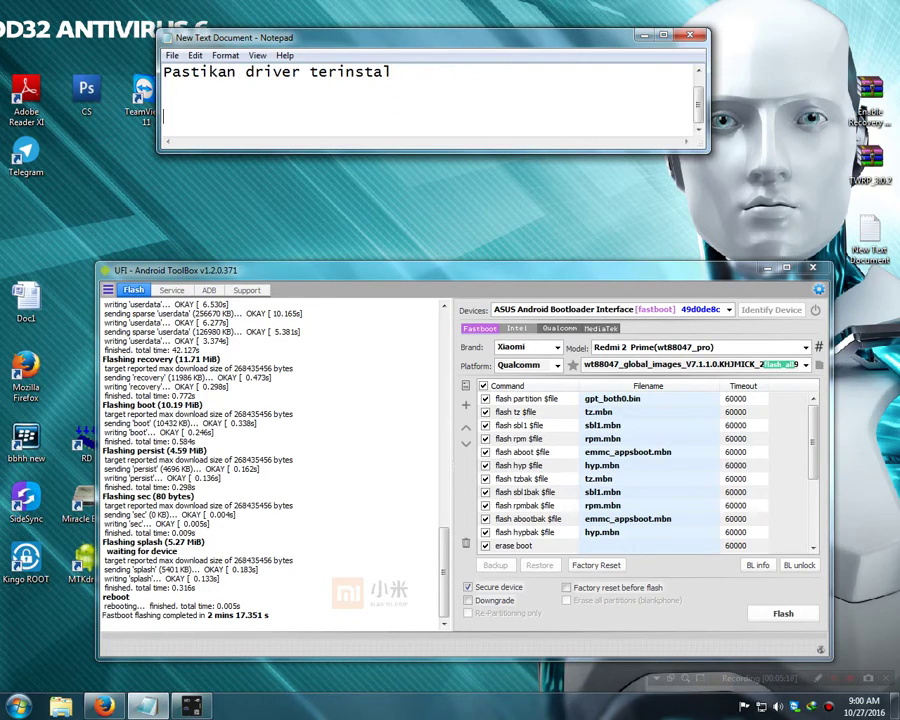
{"action": "type", "text": "Proses flashi"}
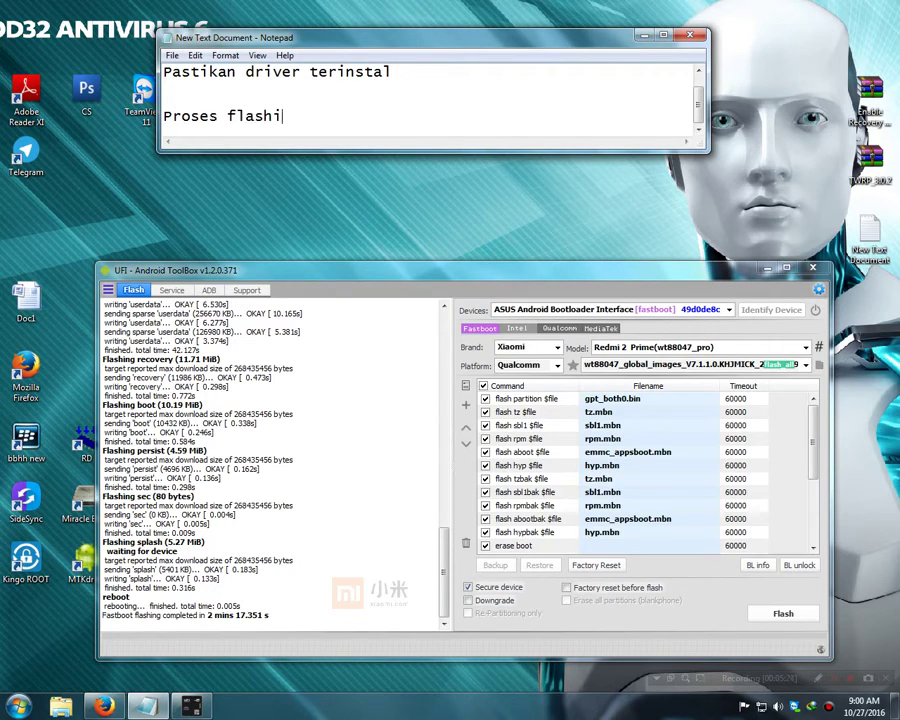
{"action": "type", "text": "ng selesai , R"}
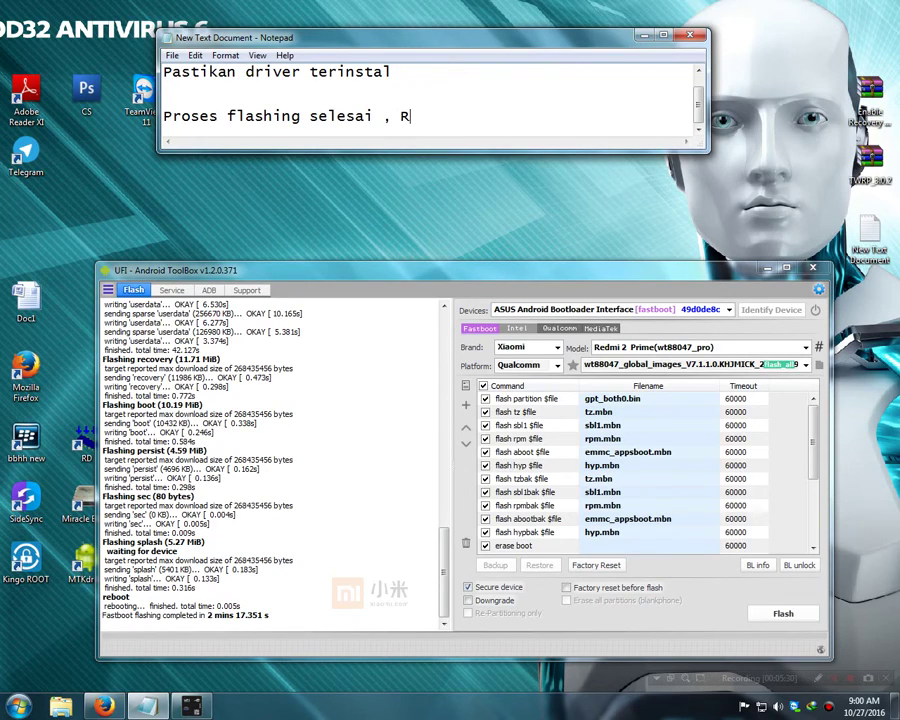
{"action": "type", "text": "edmi 2 resta"}
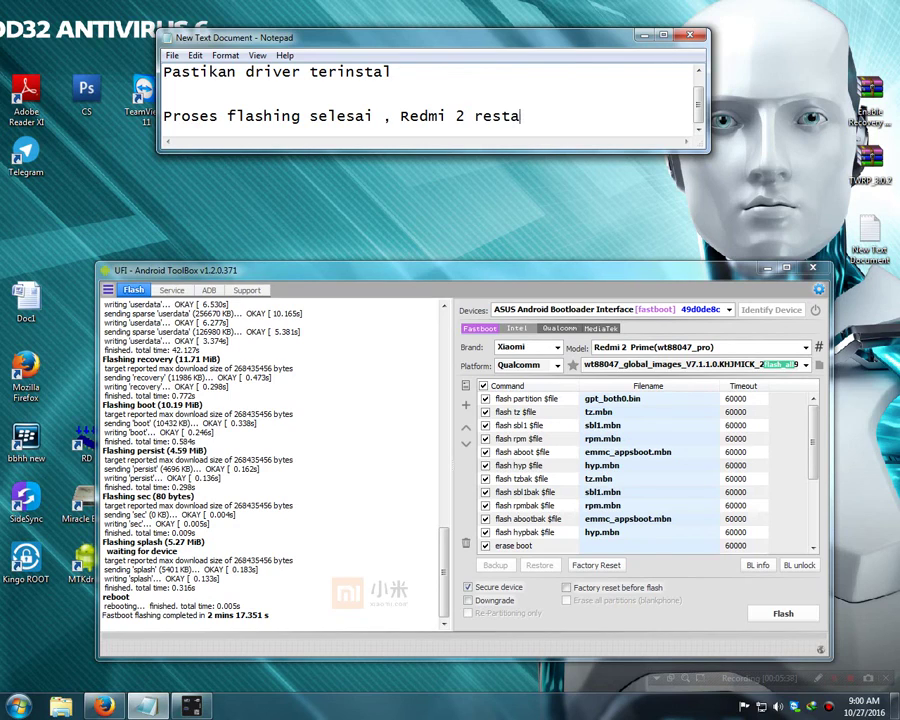
{"action": "type", "text": "rt otomatis"}
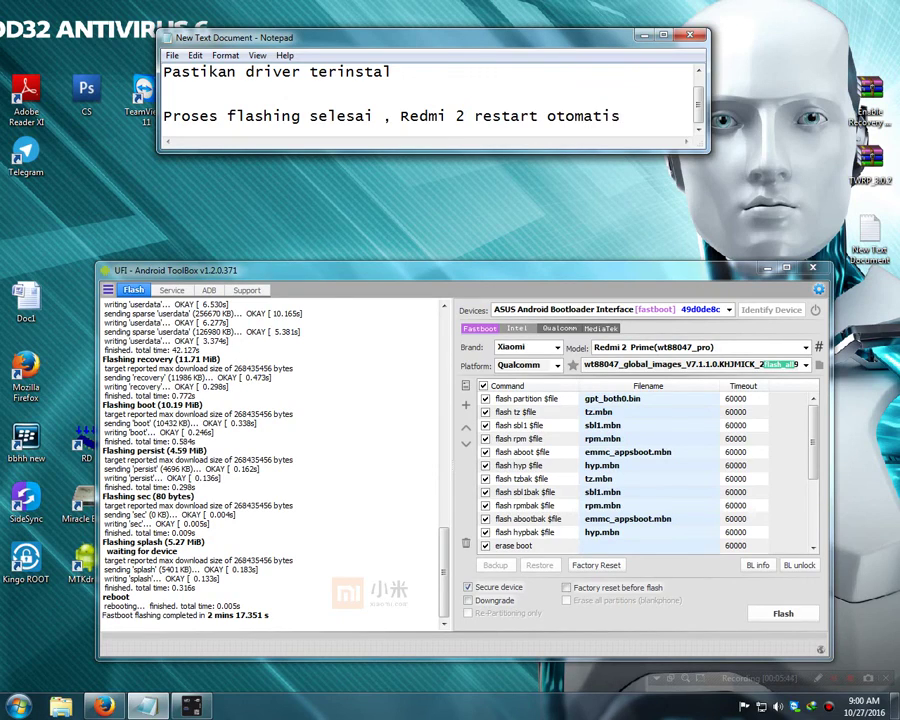